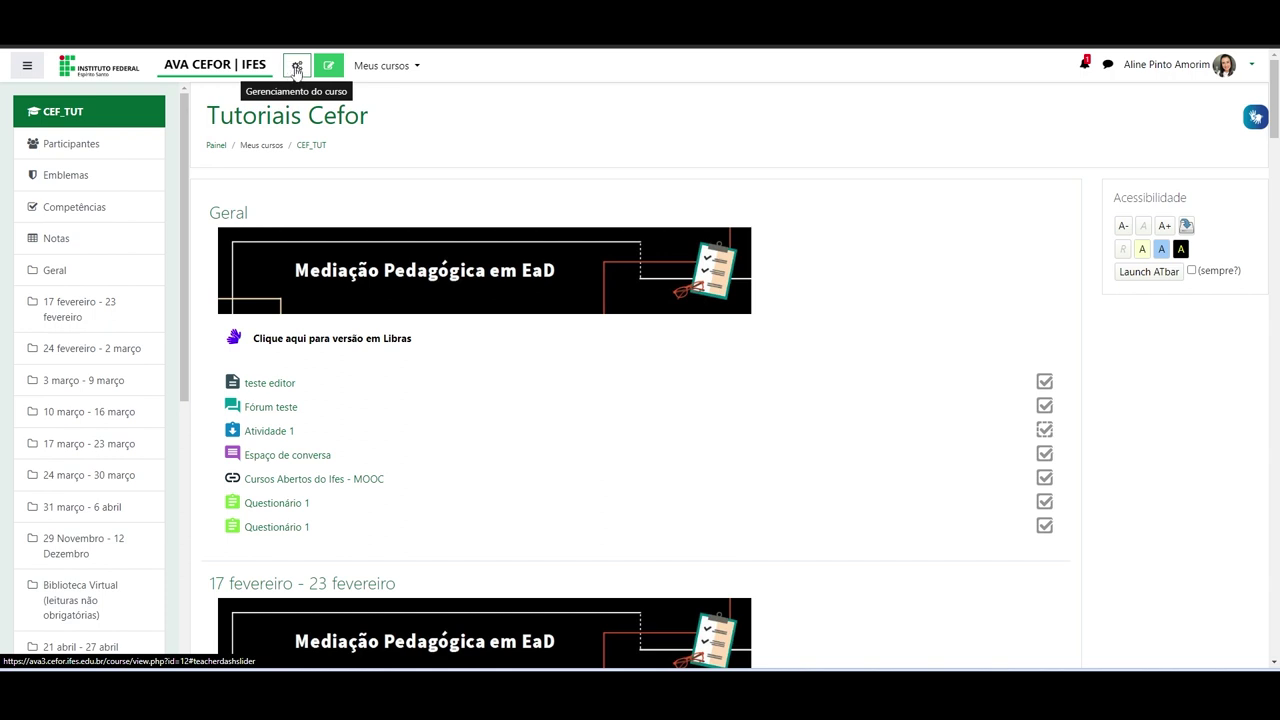
Step: Open the course's question bank and go to the page for editing its question categories
left_click(295, 65)
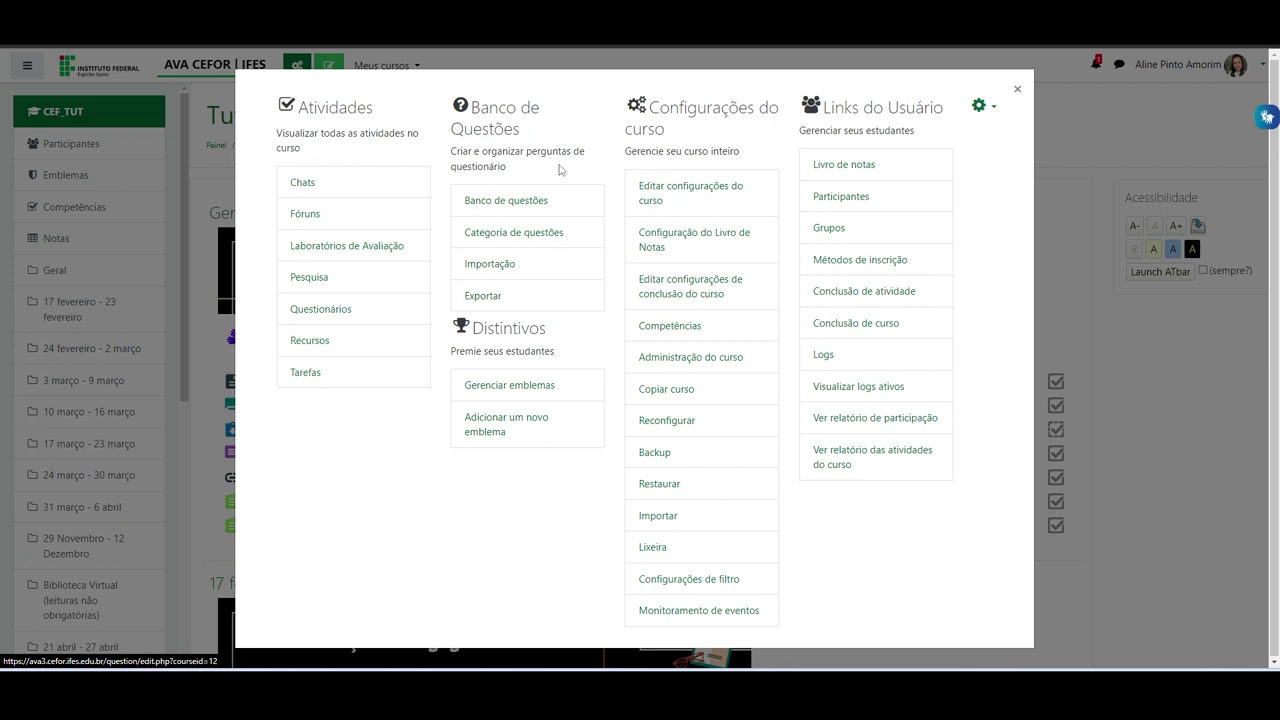
left_click(506, 201)
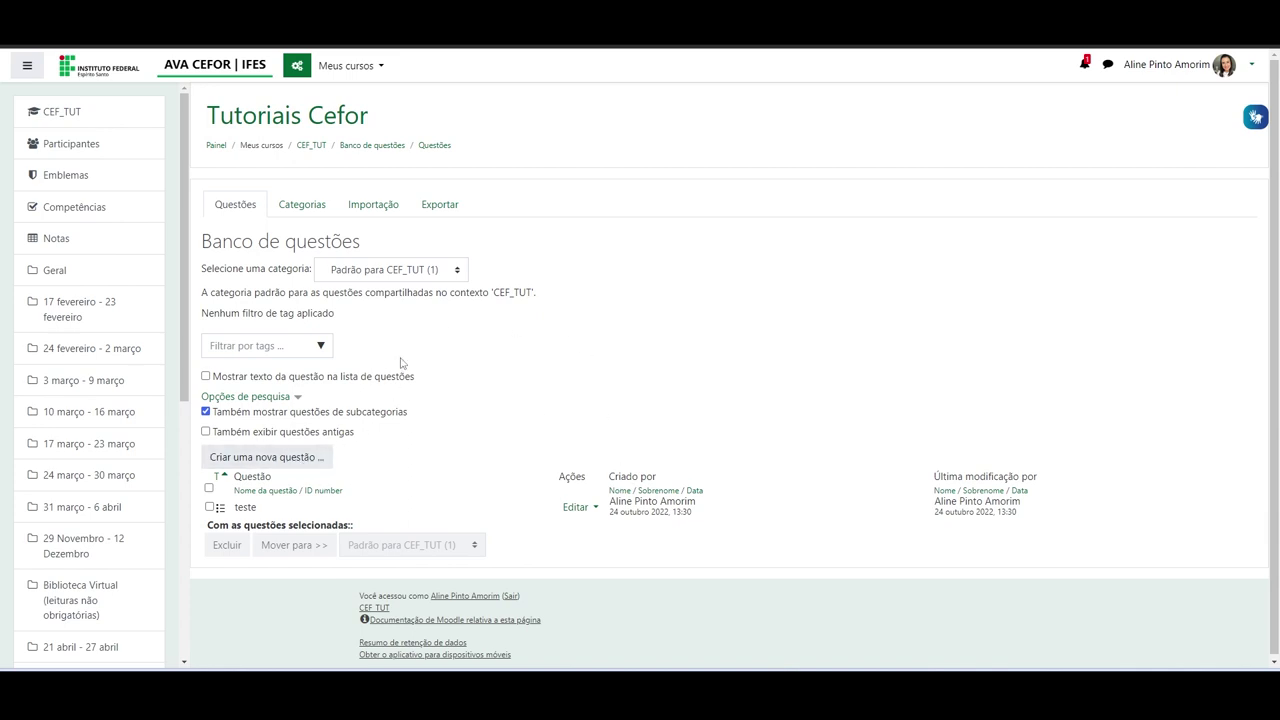
left_click(266, 459)
left_click(300, 207)
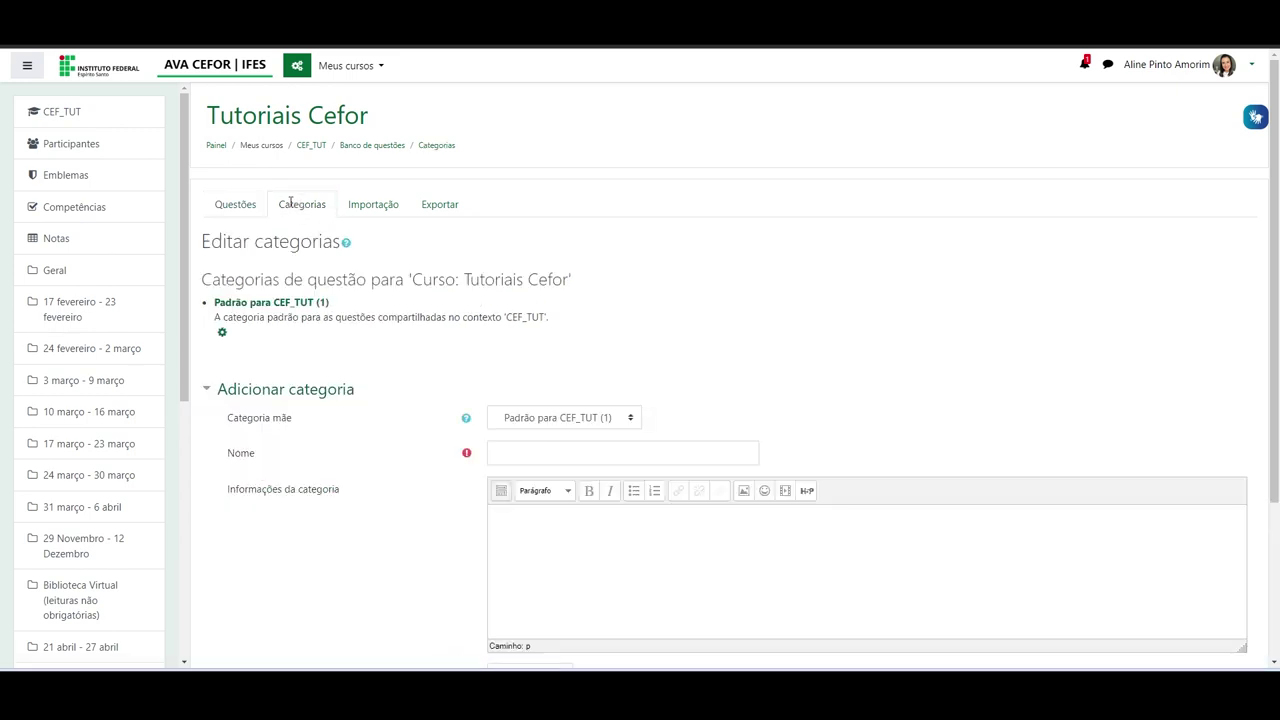
Step: Add a question category named "Questionário 1" under the parent category Padrão para CEF_TUT
scroll(830, 356, "down", 2)
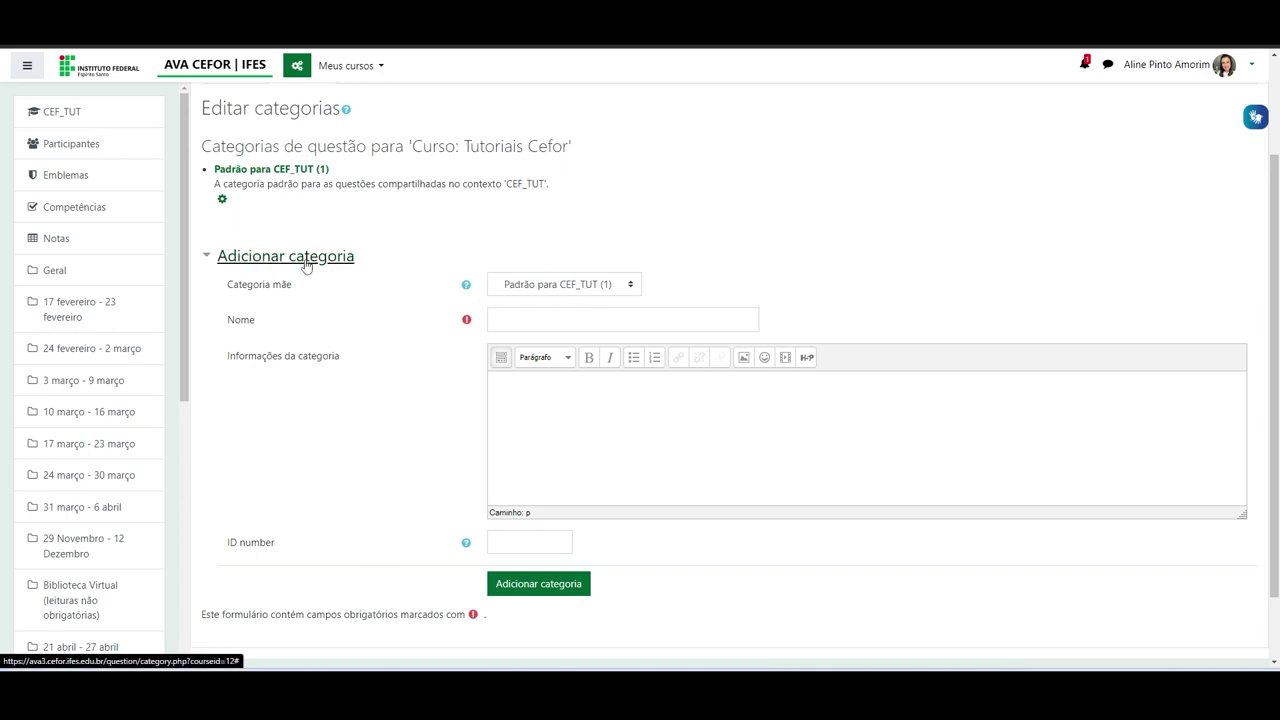
left_click(538, 320)
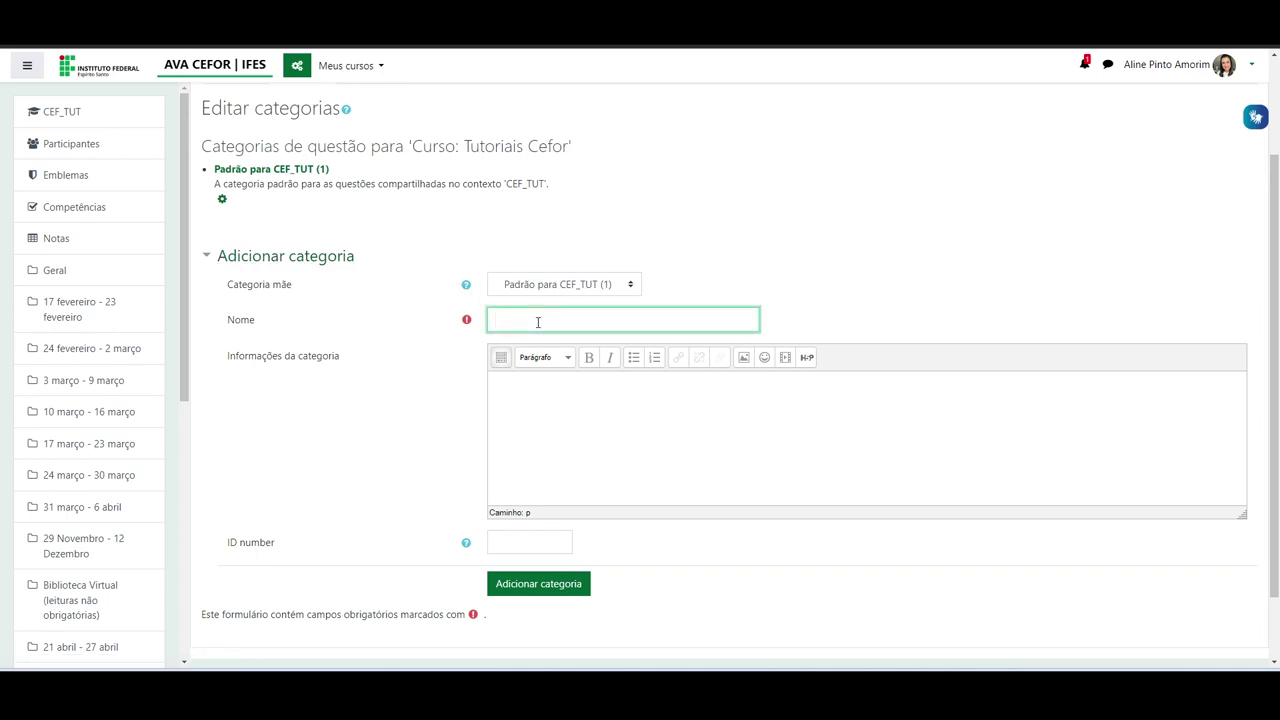
type("Questionário 1")
left_click(539, 393)
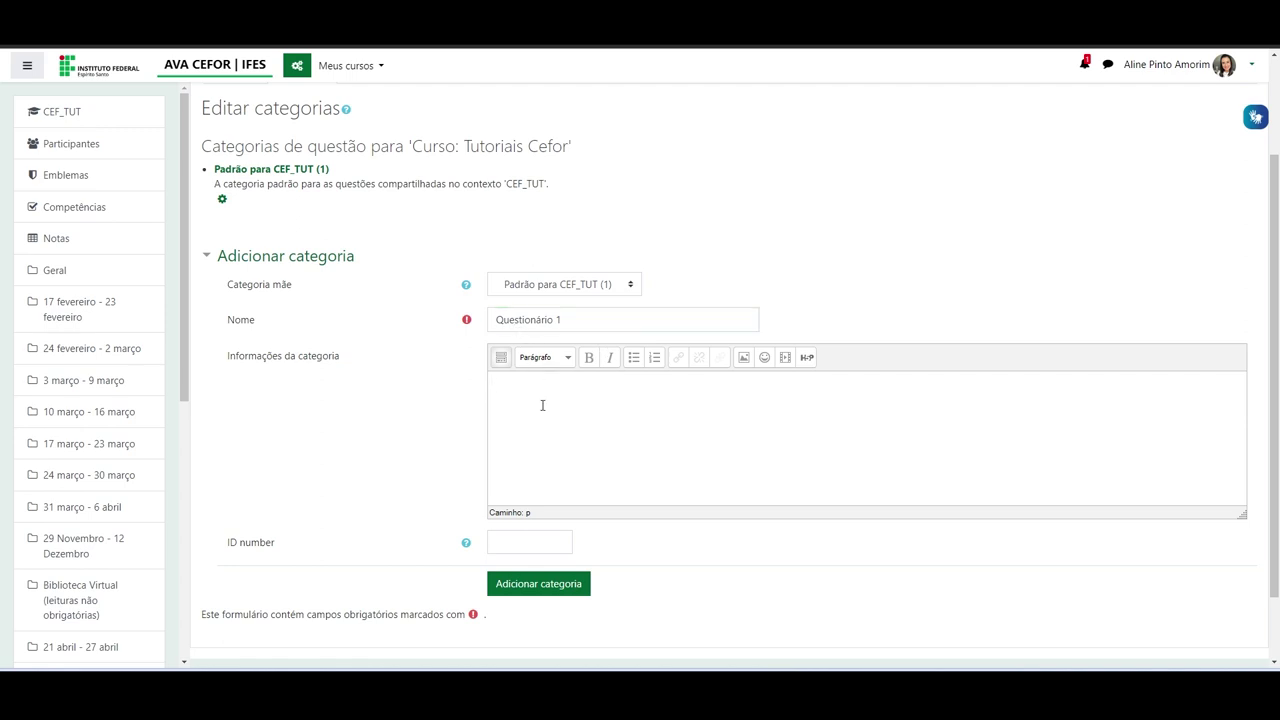
scroll(518, 391, "down", 2)
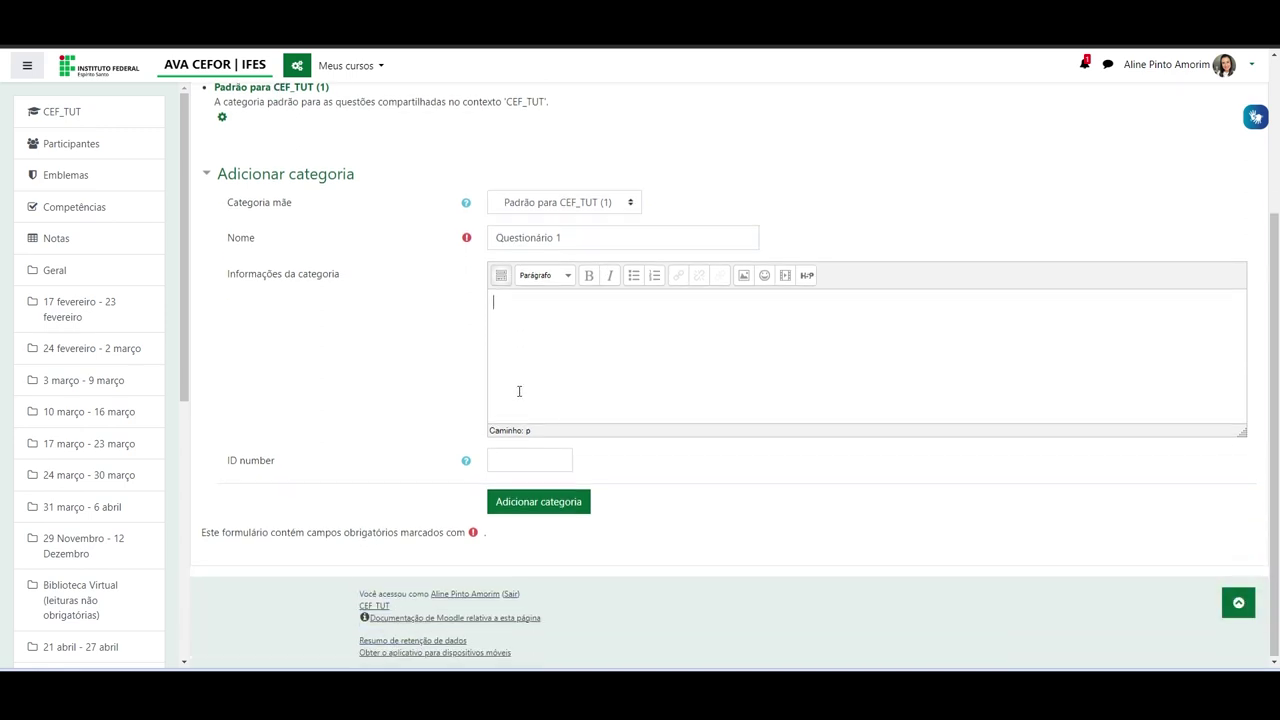
left_click(527, 506)
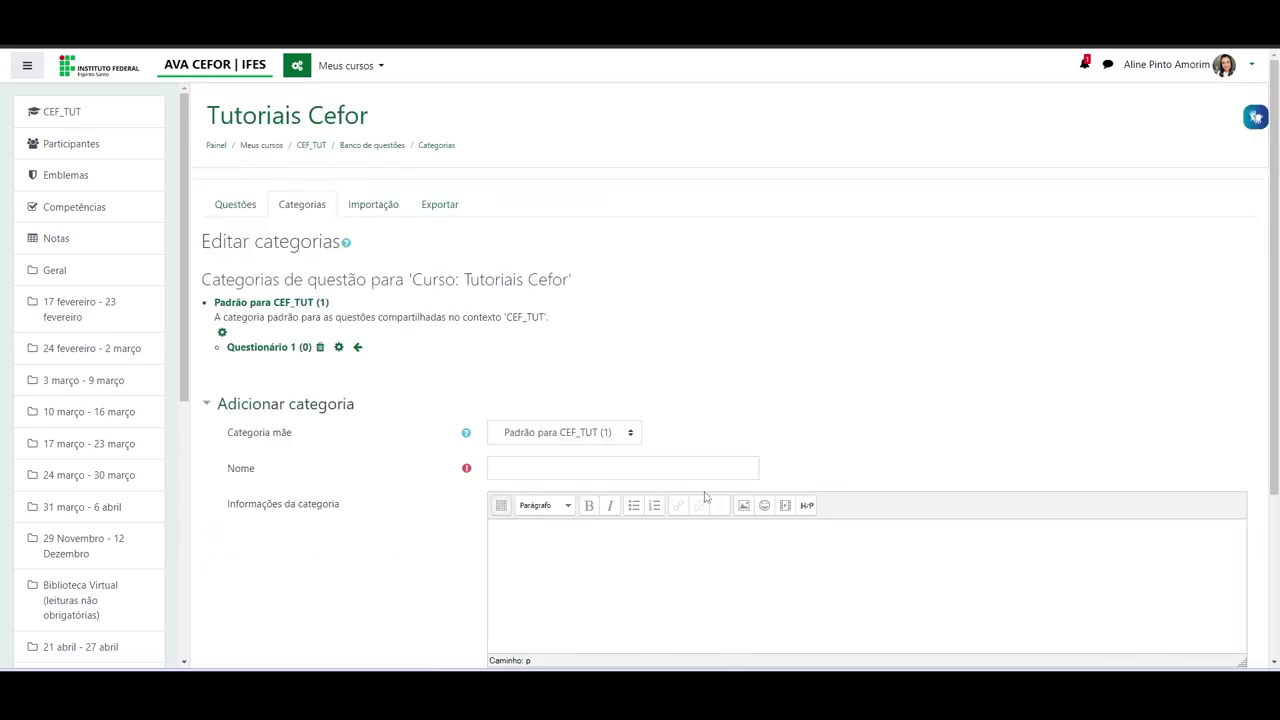
Step: Add a second question category named "Questionário 2" under Padrão para CEF_TUT
scroll(710, 498, "down", 2)
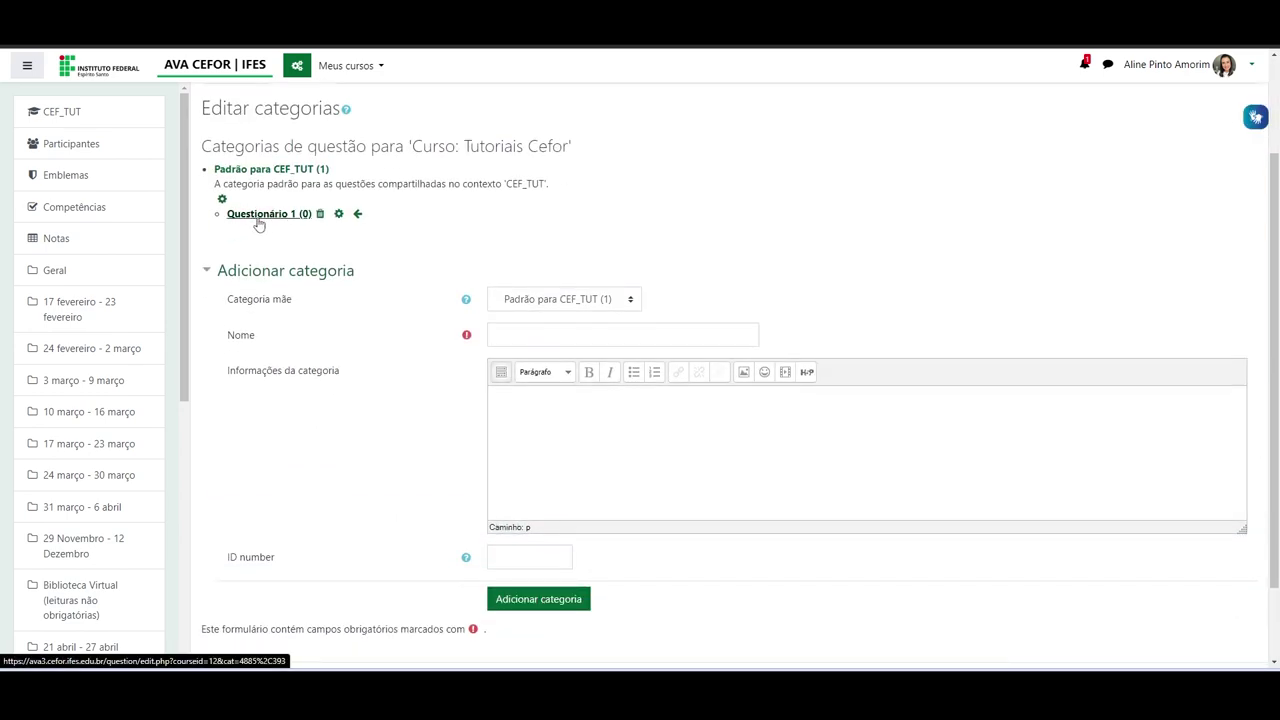
left_click(539, 333)
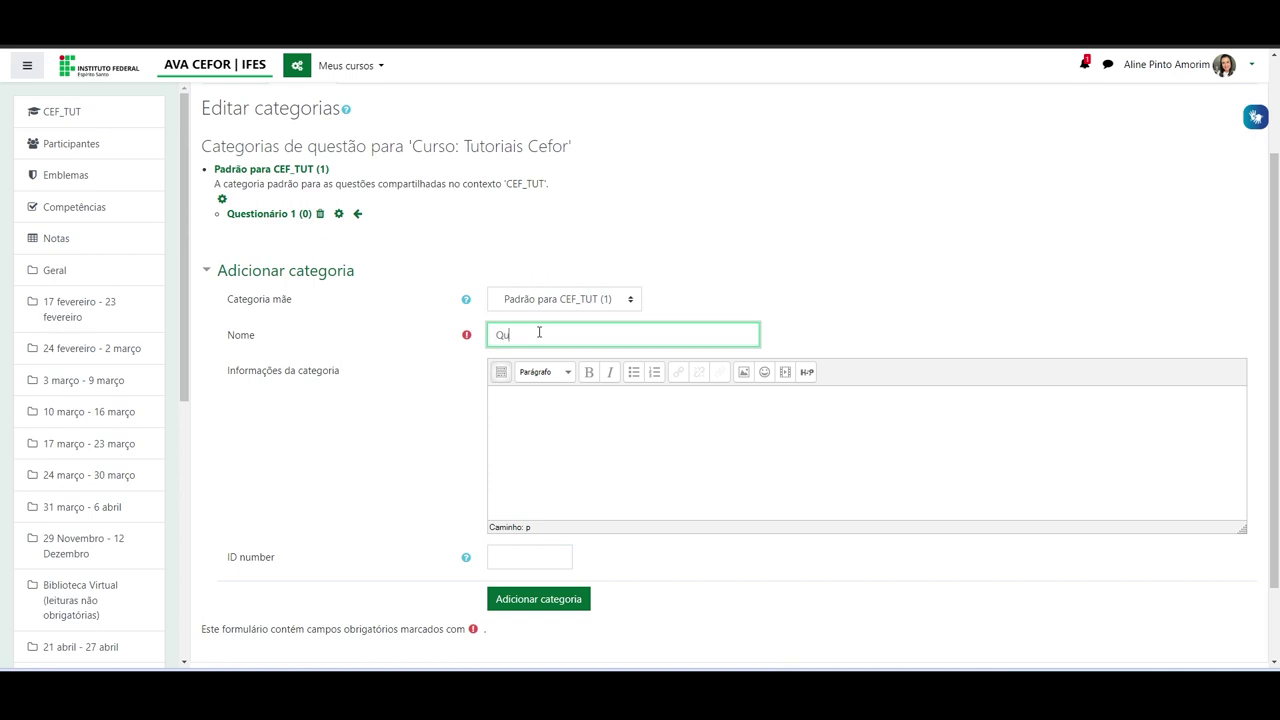
type("Questionário 2")
scroll(549, 423, "down", 2)
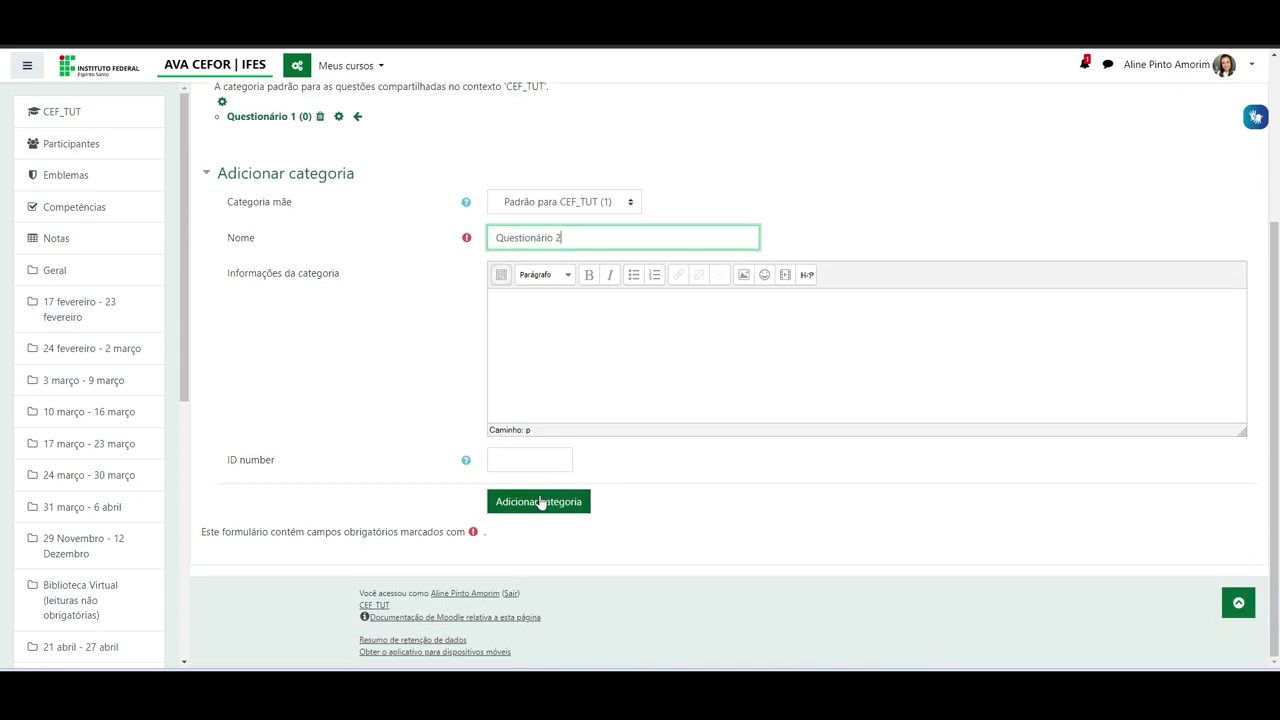
left_click(543, 500)
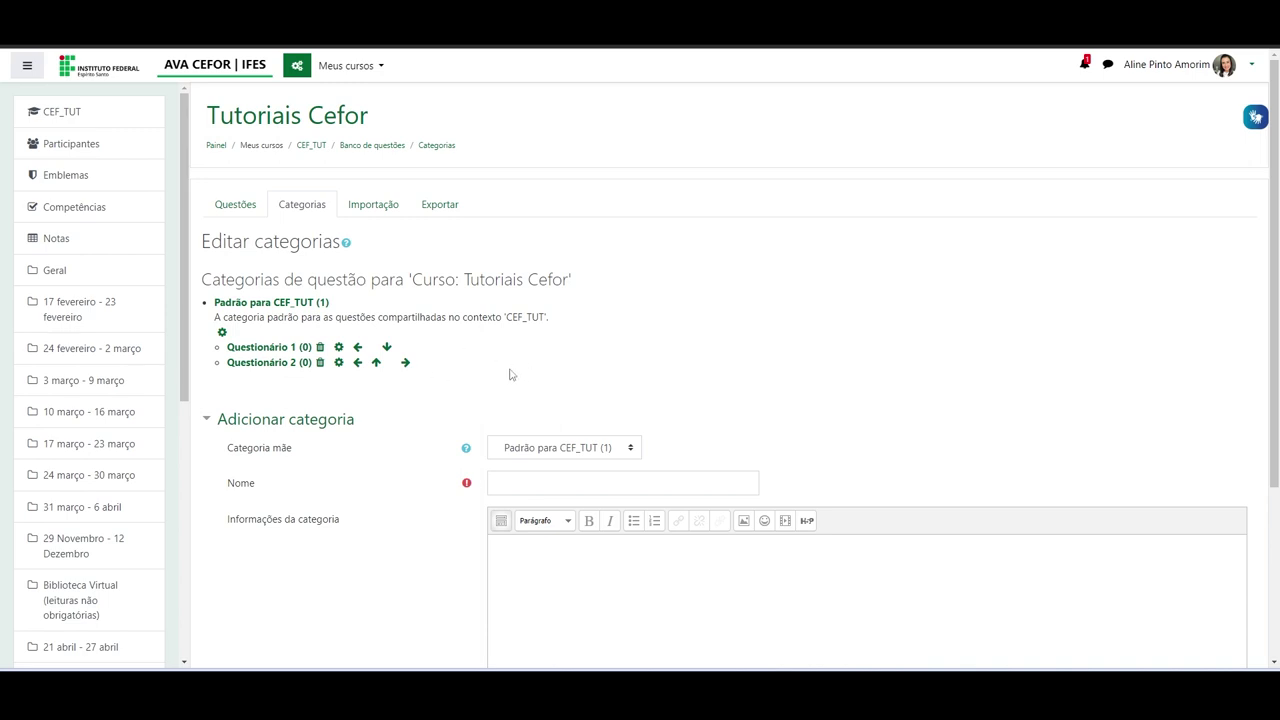
Step: Add a question category named "Jogo 1" under Padrão para CEF_TUT
left_click(528, 484)
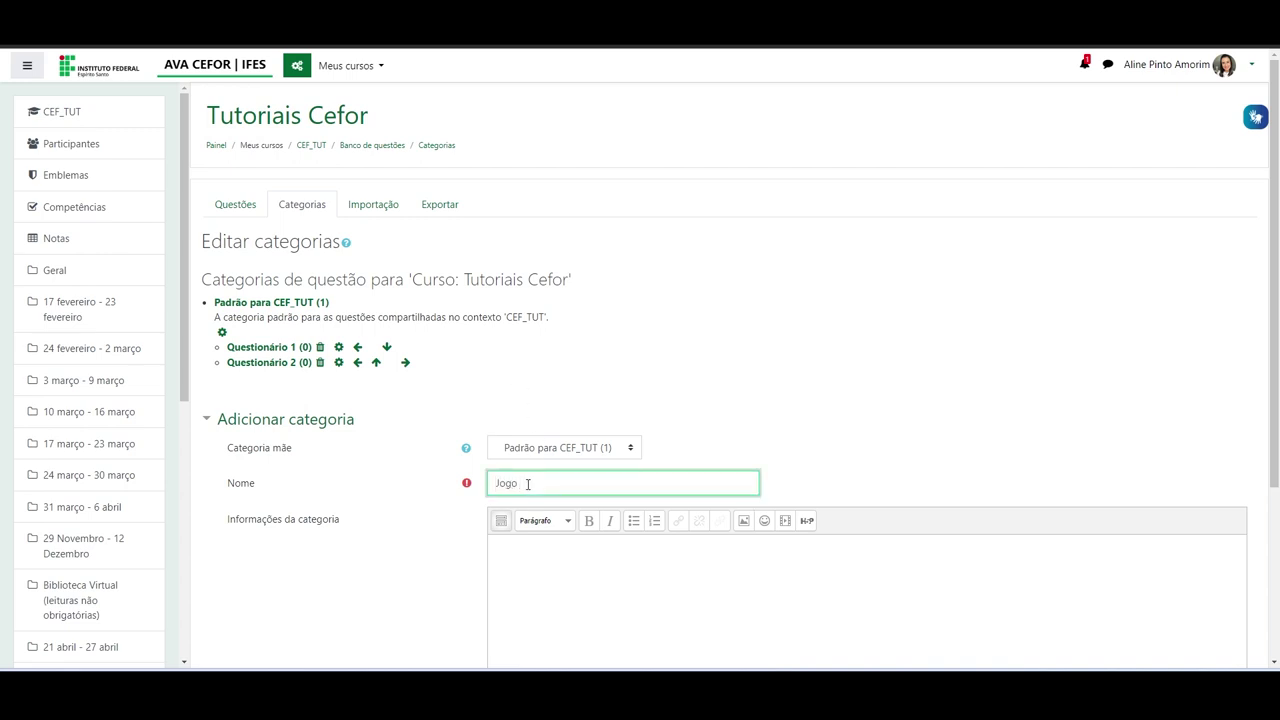
type("Jogo 1")
scroll(528, 484, "down", 3)
left_click(536, 498)
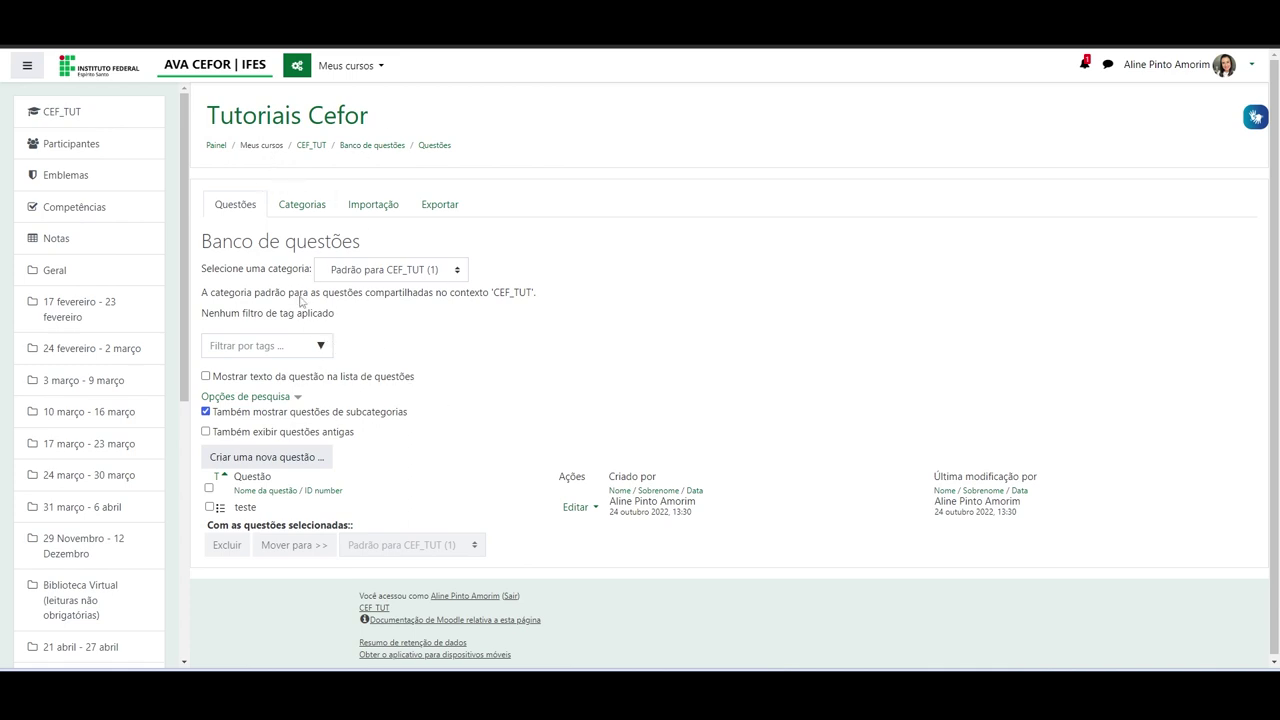
Step: Check which categories can be selected in the question bank's question list
left_click(457, 273)
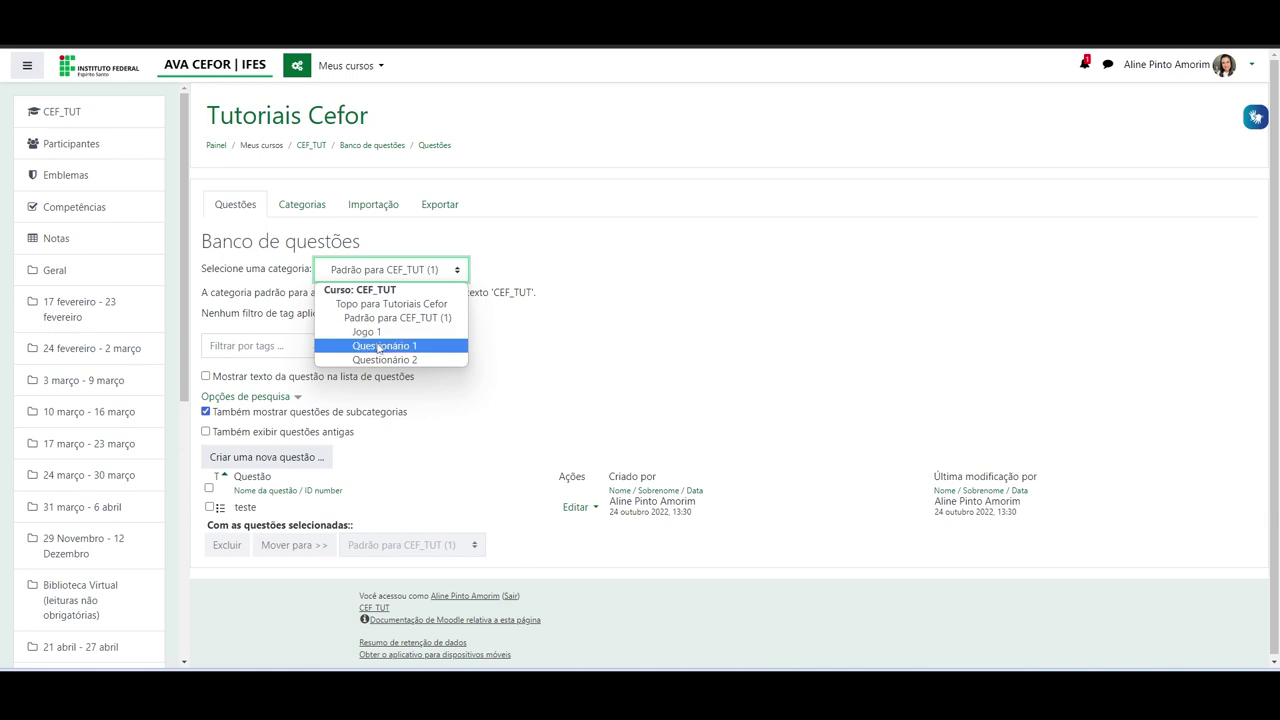
left_click(482, 386)
left_click(462, 278)
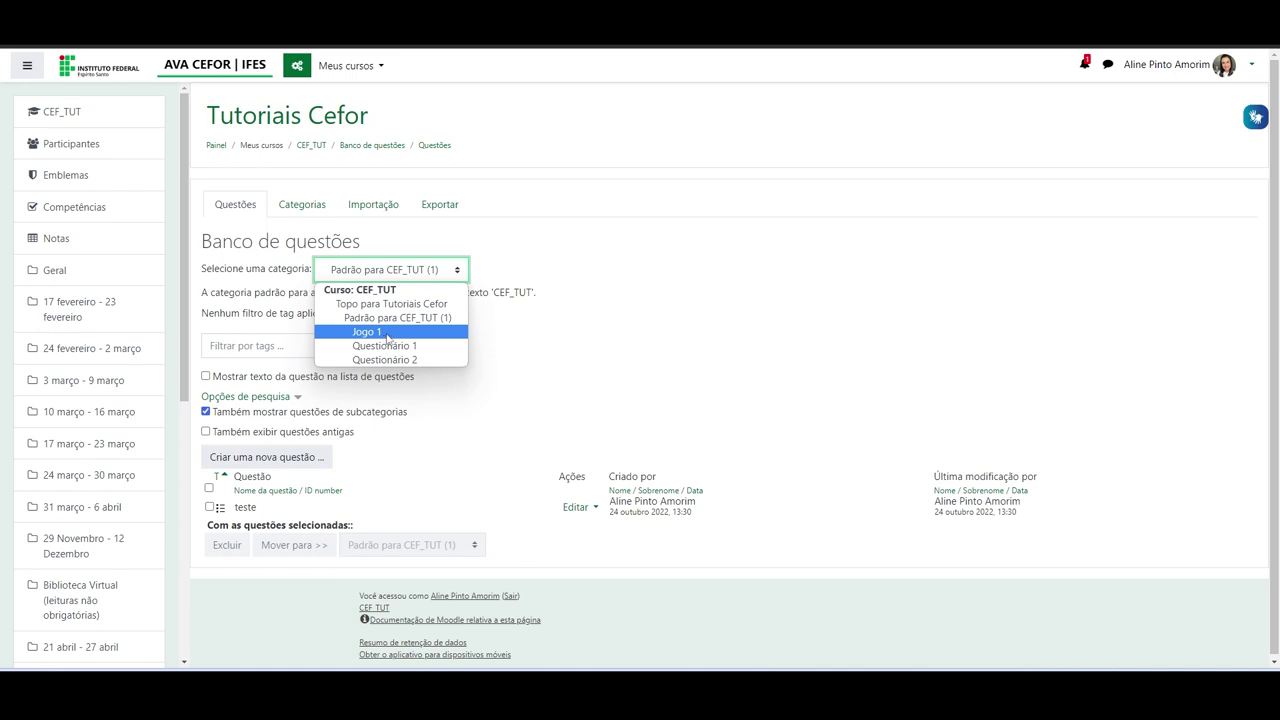
left_click(556, 357)
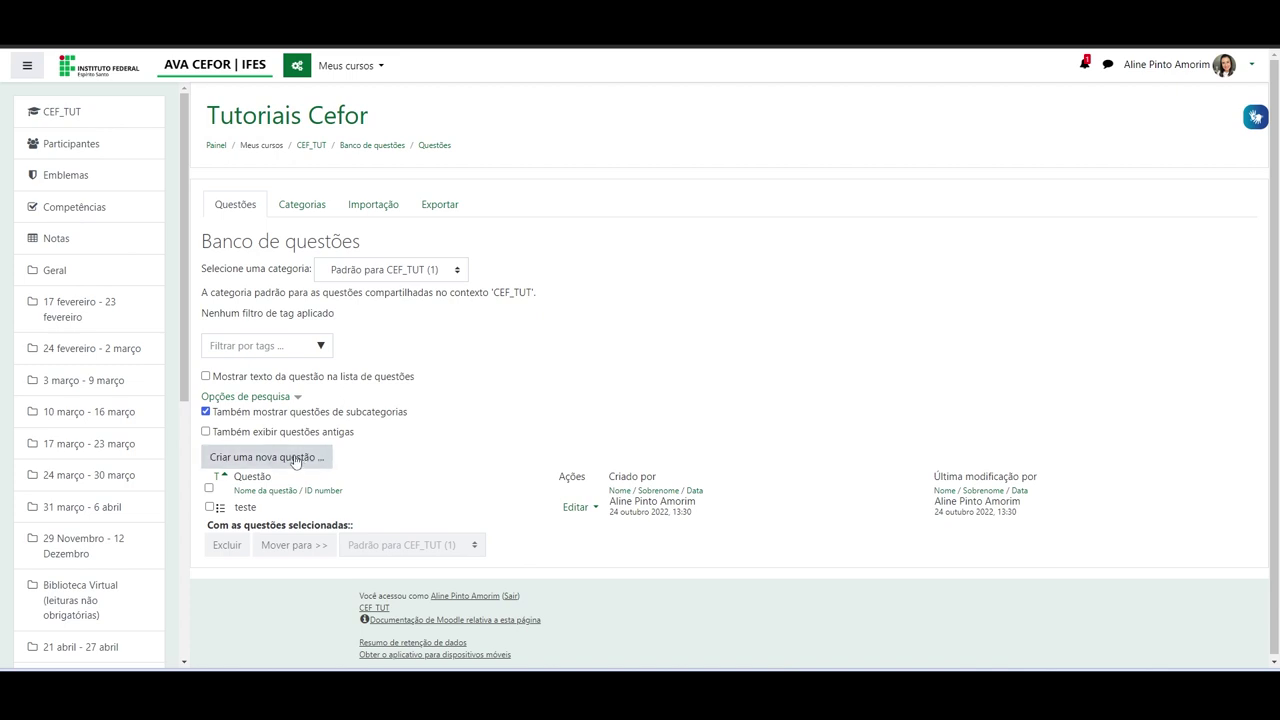
Step: Move the question "teste" to the category Questionário 1
left_click(209, 507)
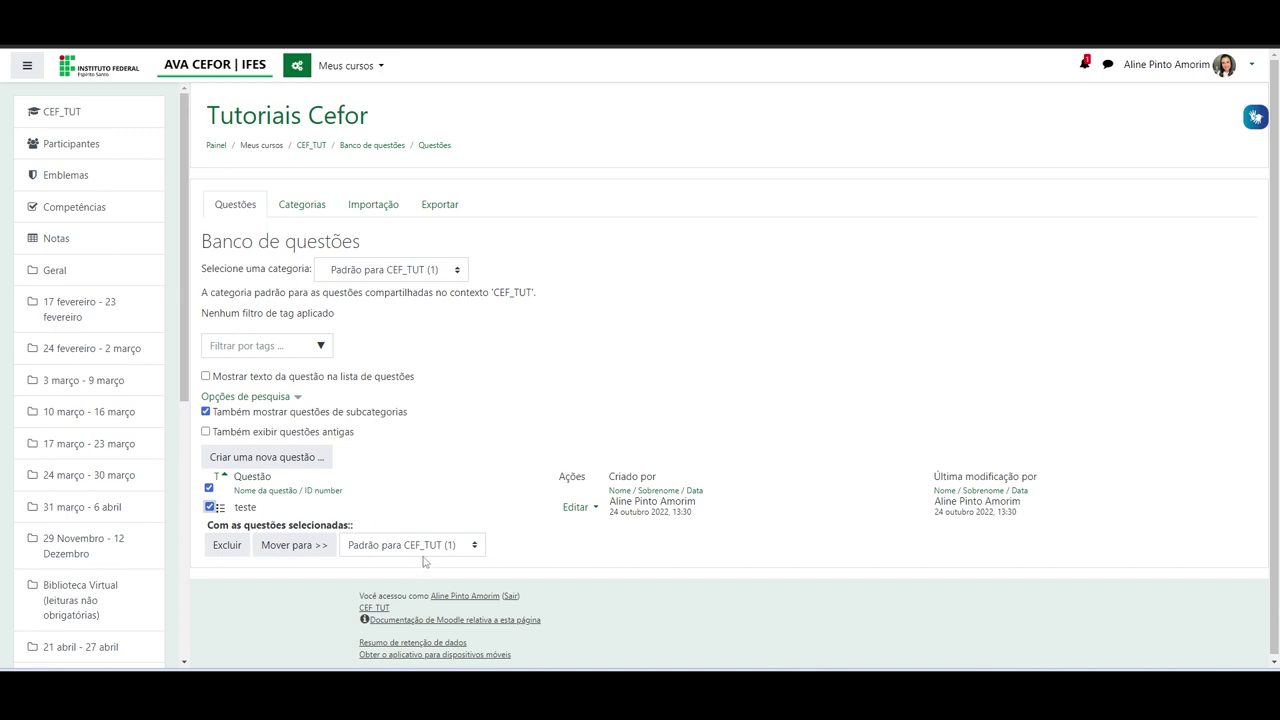
left_click(476, 545)
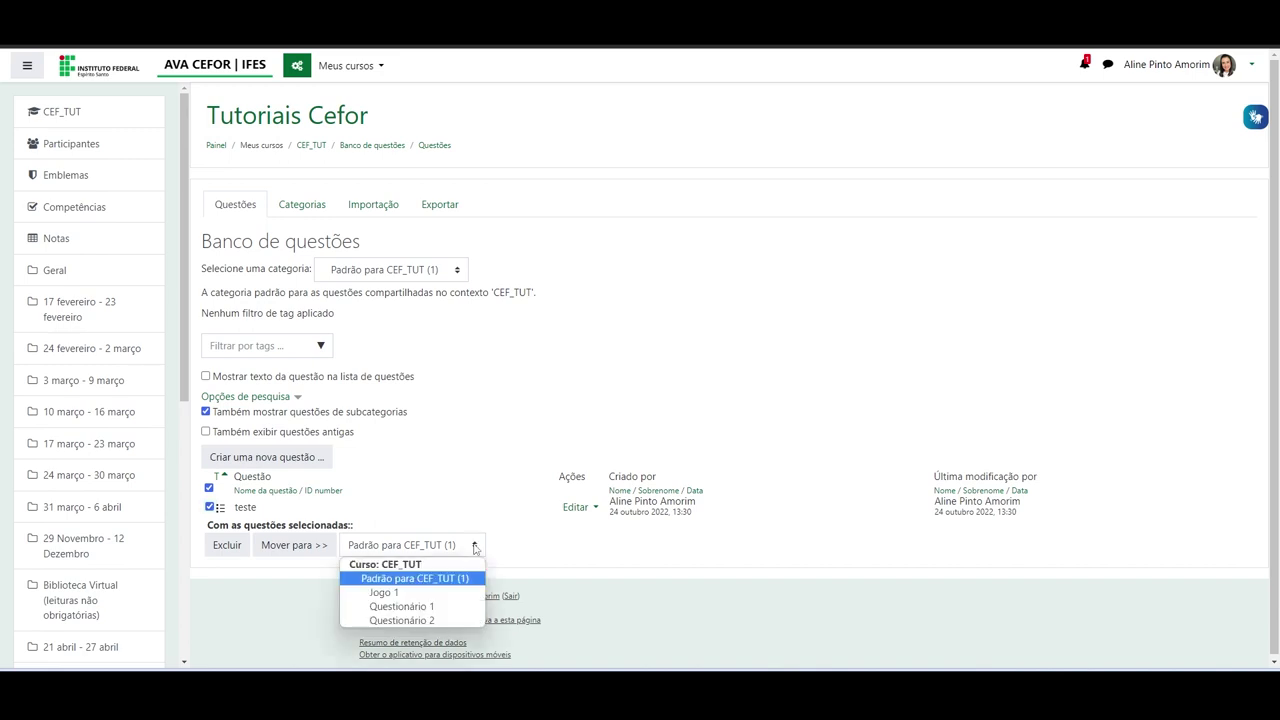
left_click(422, 607)
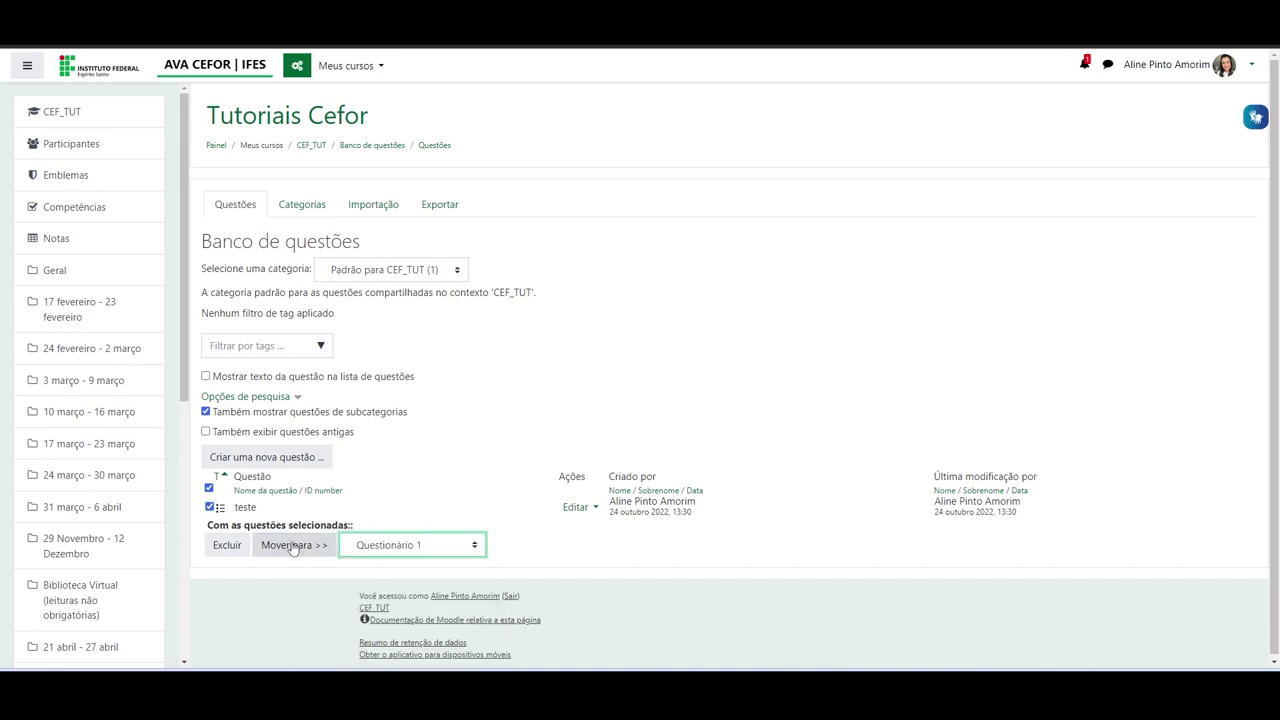
left_click(291, 546)
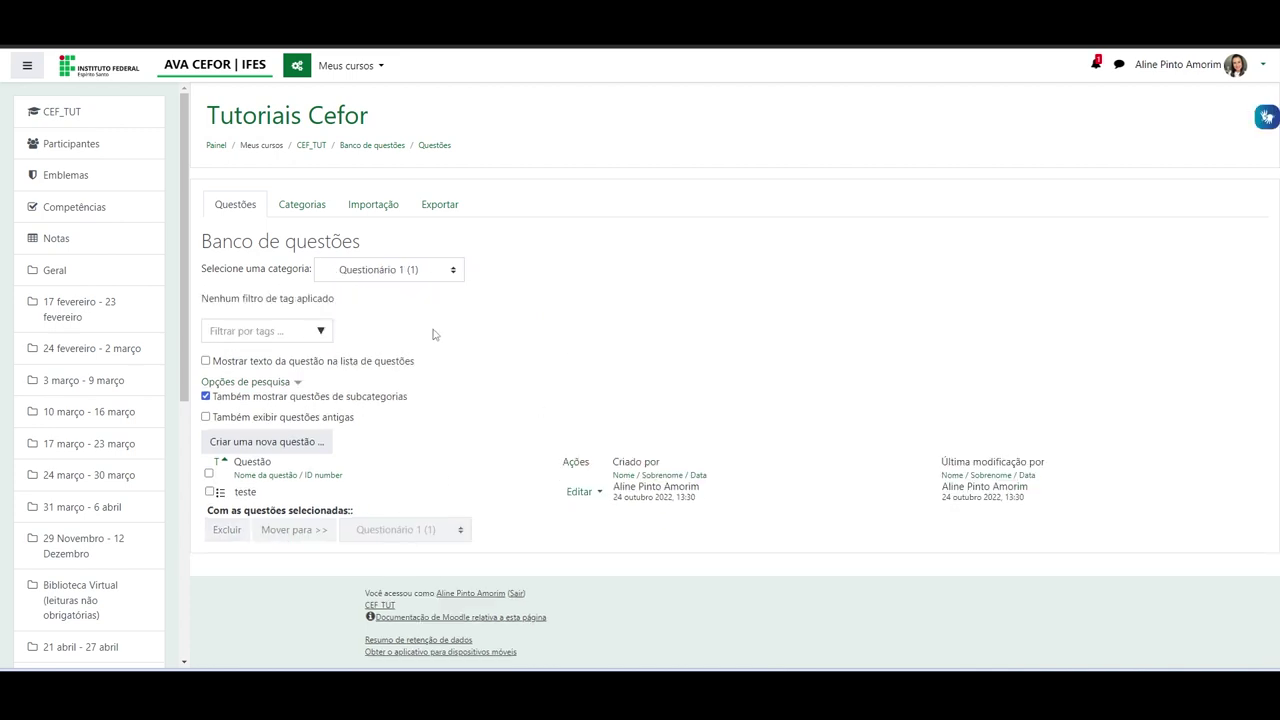
Step: Examine the contents of the Questionário 1 category in the category overview and the question list
left_click(454, 272)
left_click(414, 346)
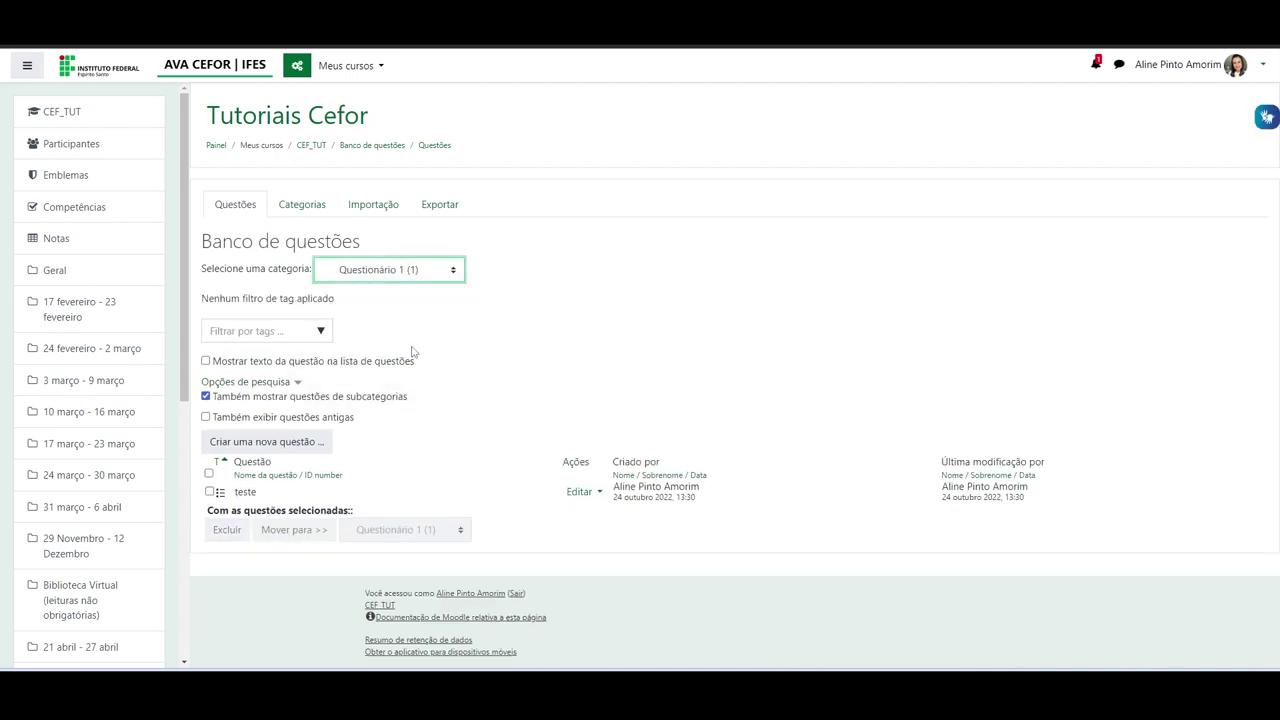
left_click(304, 205)
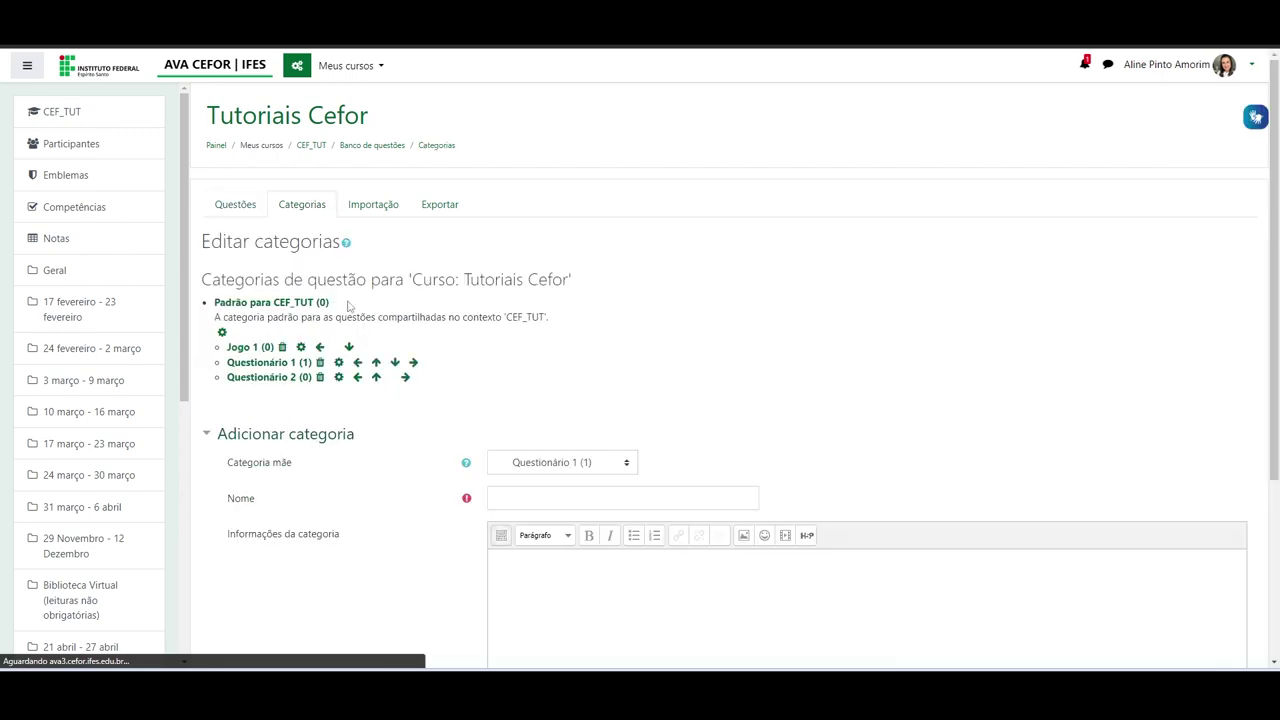
left_click(262, 364)
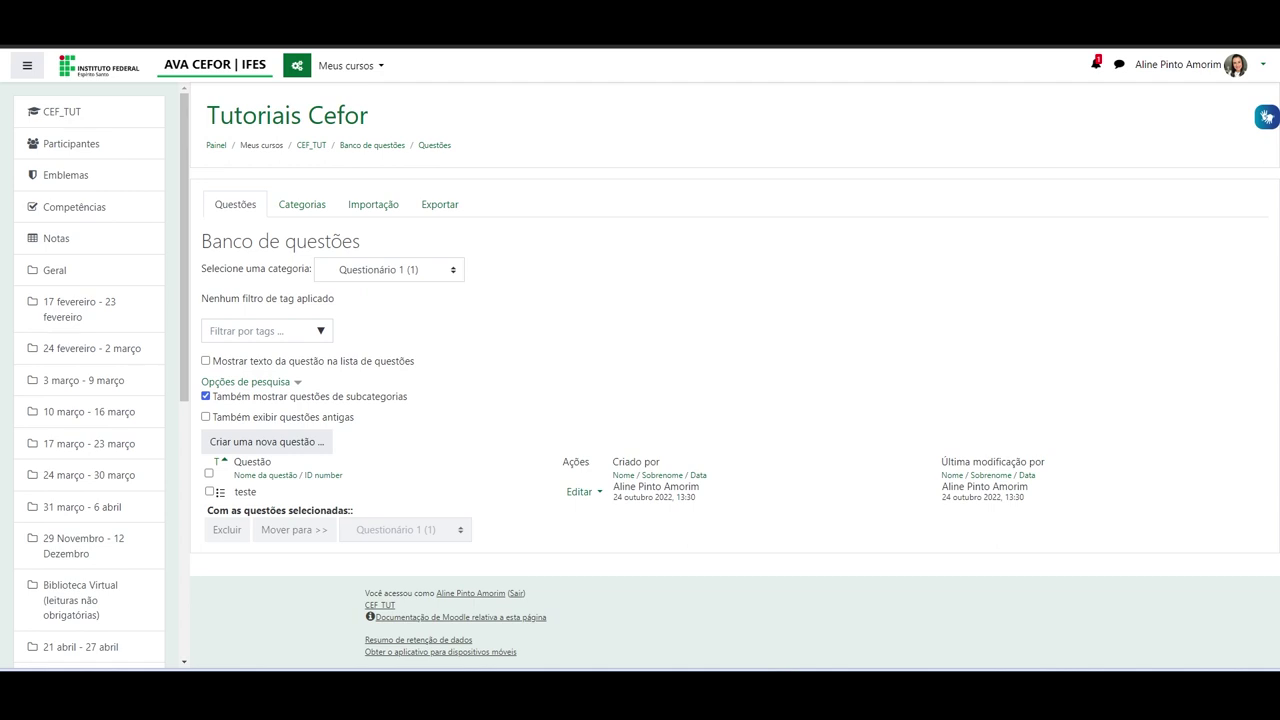
key("alt+Left")
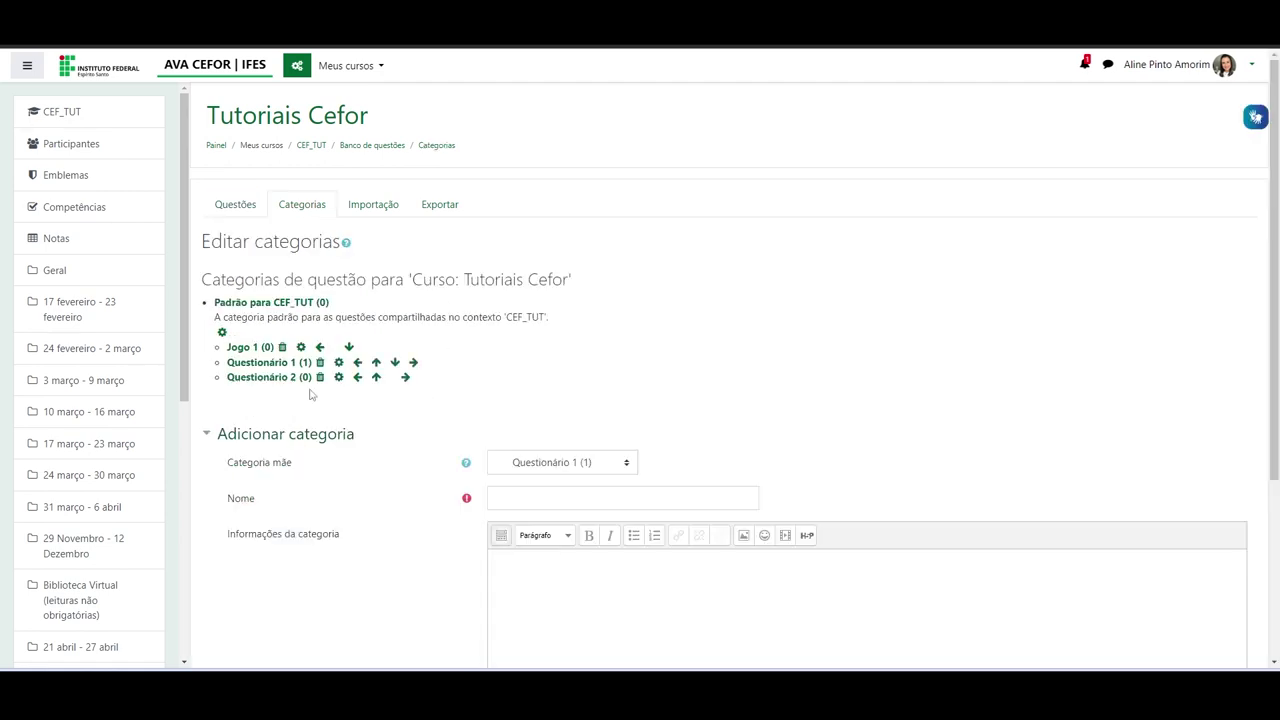
left_click(265, 365)
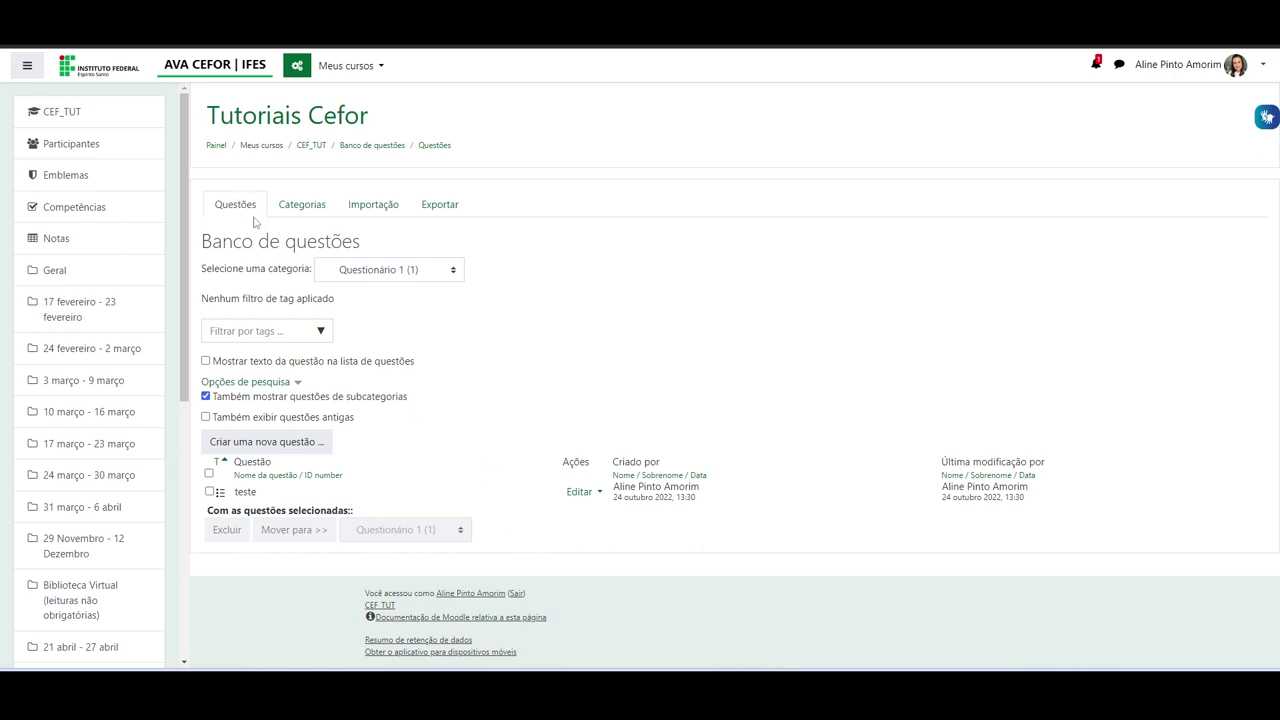
left_click(304, 200)
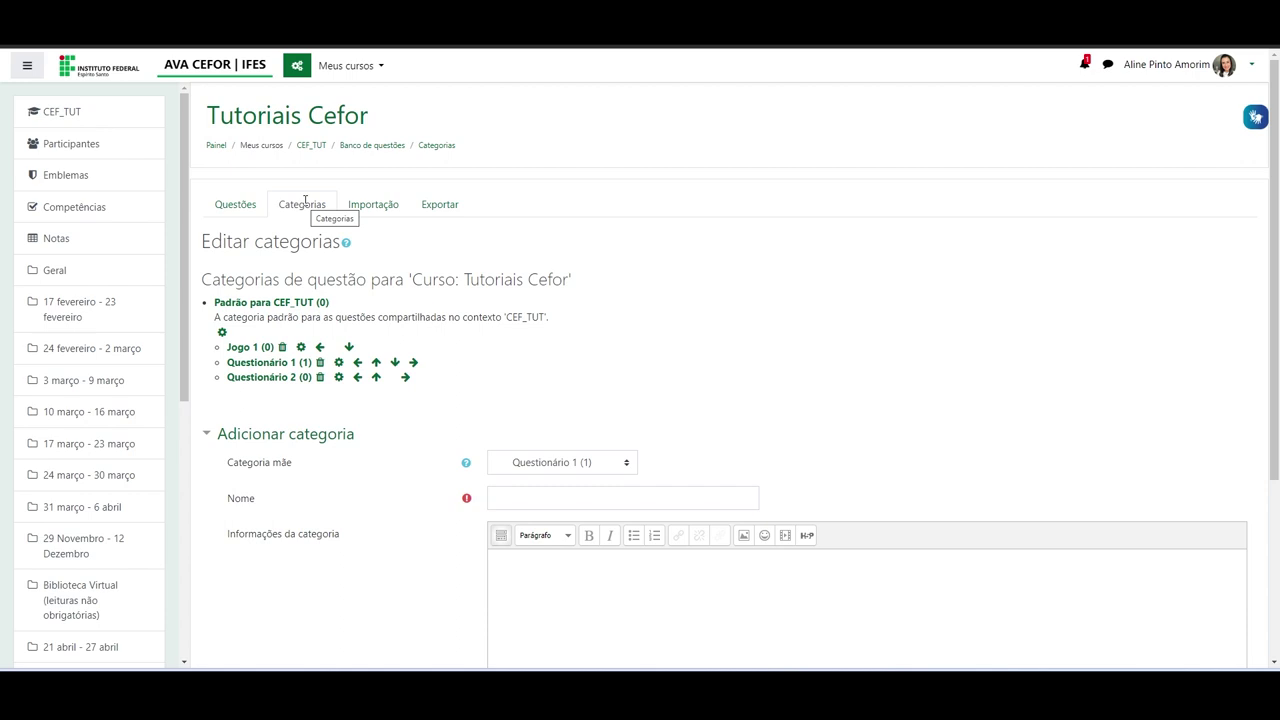
left_click(232, 206)
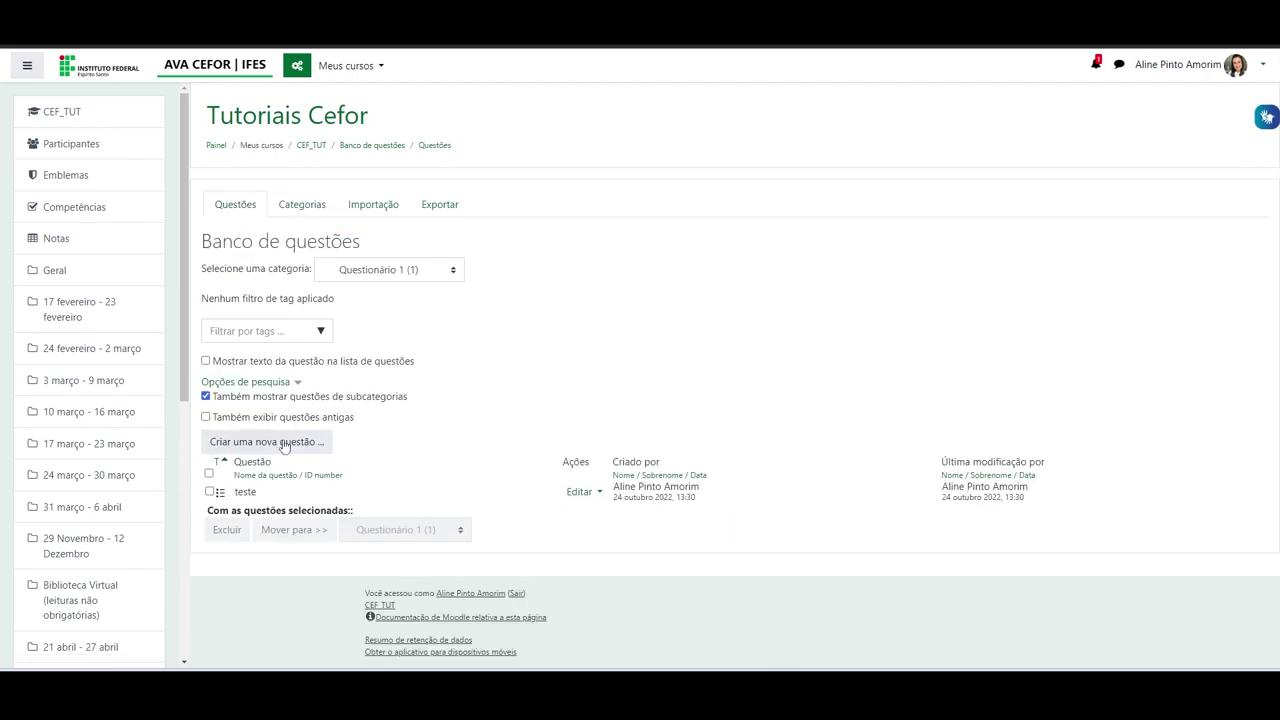